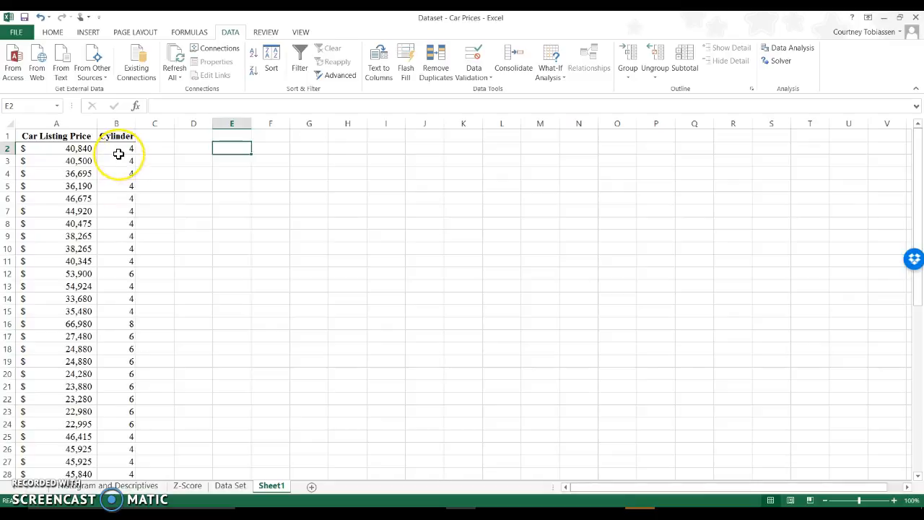
{"action": "left_click", "coordinate": [118, 152]}
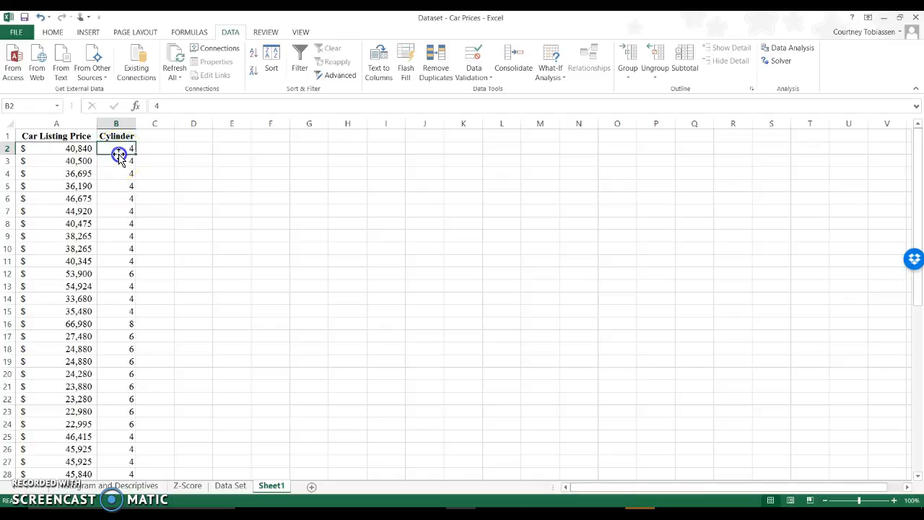
{"action": "left_click_drag", "start_coordinate": [82, 148], "coordinate": [81, 299]}
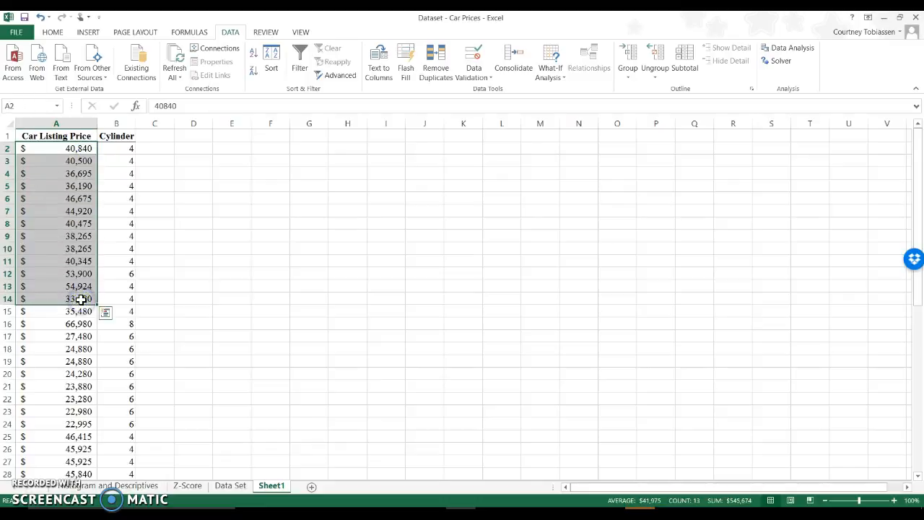
{"action": "left_click", "coordinate": [124, 211]}
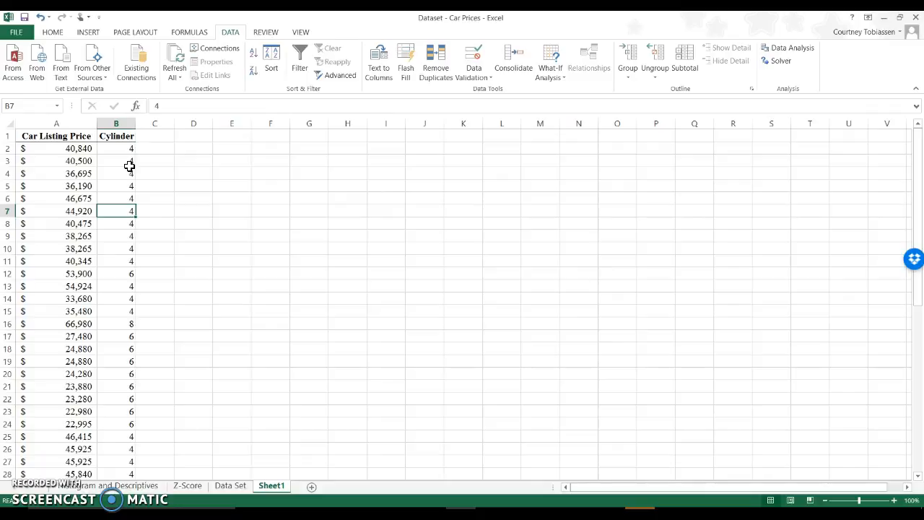
Step: Sort the car listing data by Cylinder from smallest to largest
{"action": "left_click", "coordinate": [80, 136]}
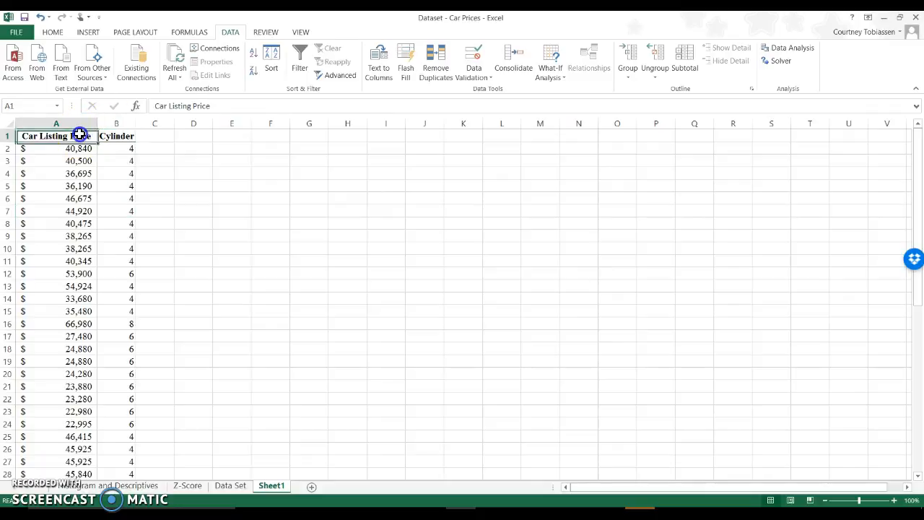
{"action": "left_click", "coordinate": [272, 61]}
{"action": "left_click", "coordinate": [495, 201]}
{"action": "left_click", "coordinate": [499, 220]}
{"action": "left_click", "coordinate": [694, 291]}
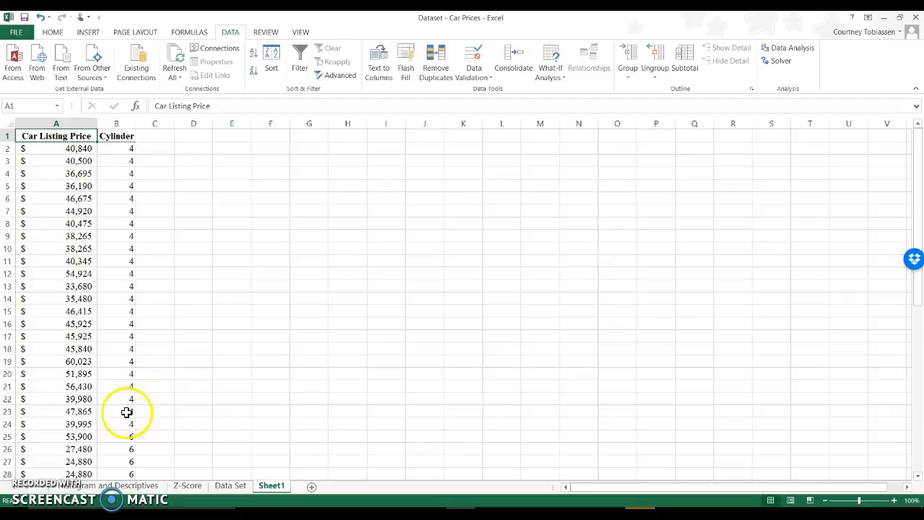
{"action": "left_click_drag", "start_coordinate": [122, 422], "coordinate": [71, 426]}
{"action": "left_click", "coordinate": [65, 148]}
{"action": "key", "text": "ctrl+c"}
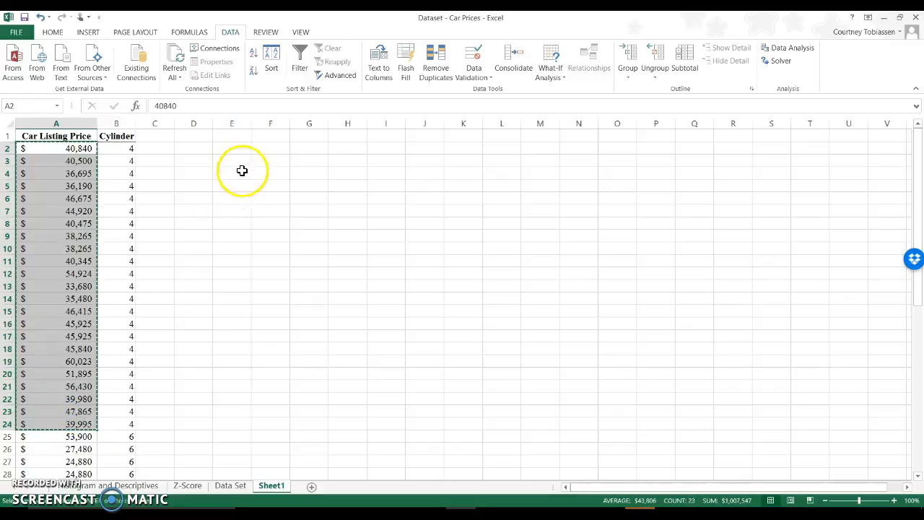
Step: Enter the heading "4 cyl" in cell E1
{"action": "left_click", "coordinate": [243, 161]}
{"action": "key", "text": "Up"}
{"action": "key", "text": "Up"}
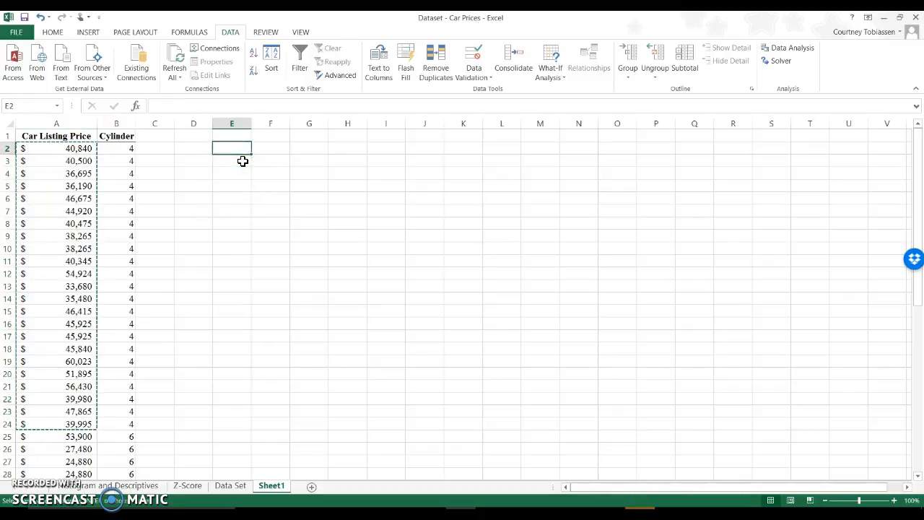
{"action": "type", "text": "4 cyl"}
{"action": "key", "text": "Return"}
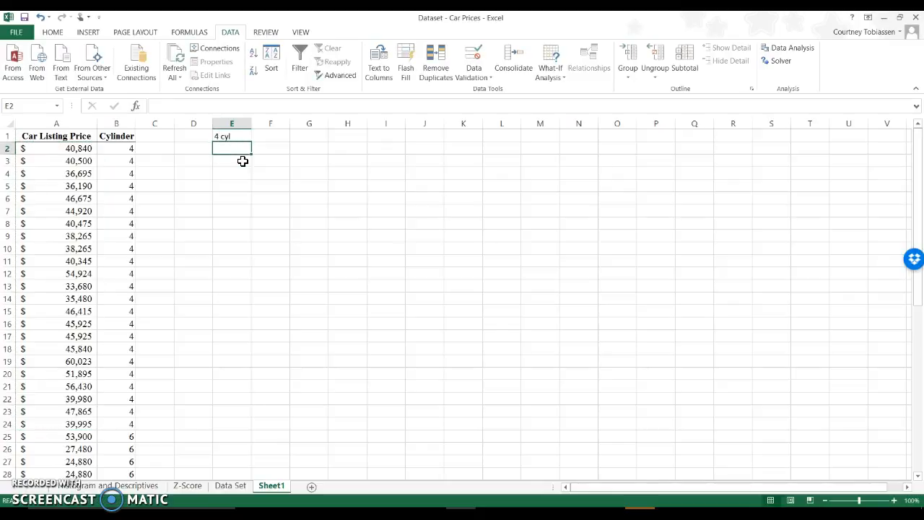
Step: Copy the 4-cylinder prices in A2:A24 to the cells starting at E2 and fit column E's width to them
{"action": "left_click_drag", "start_coordinate": [51, 149], "coordinate": [76, 422]}
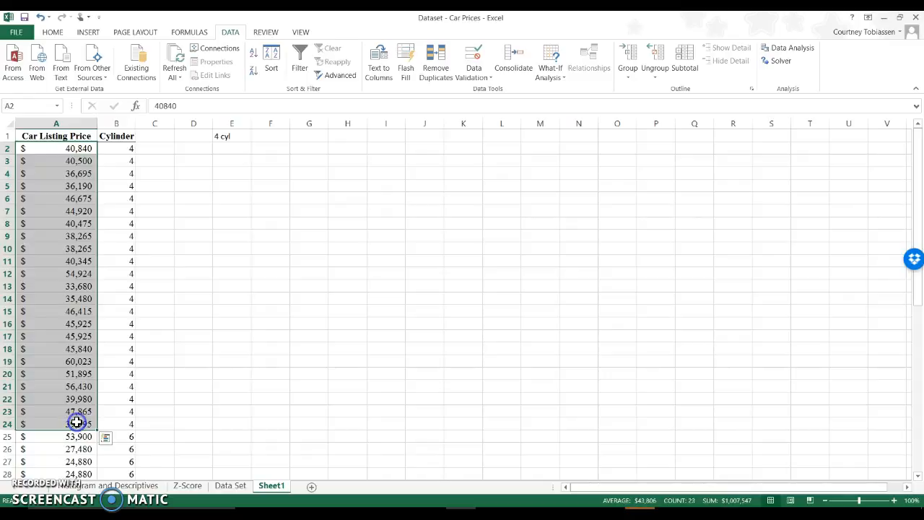
{"action": "key", "text": "ctrl+c"}
{"action": "left_click", "coordinate": [241, 148]}
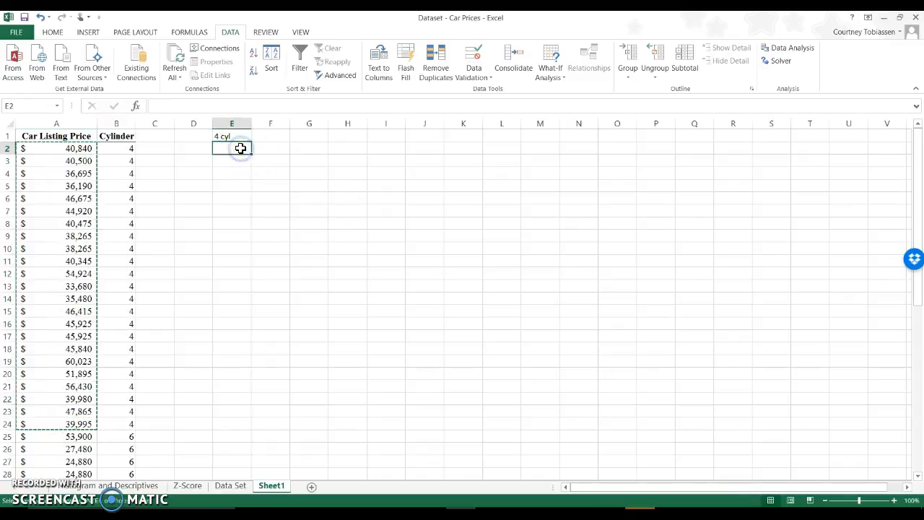
{"action": "key", "text": "ctrl+v"}
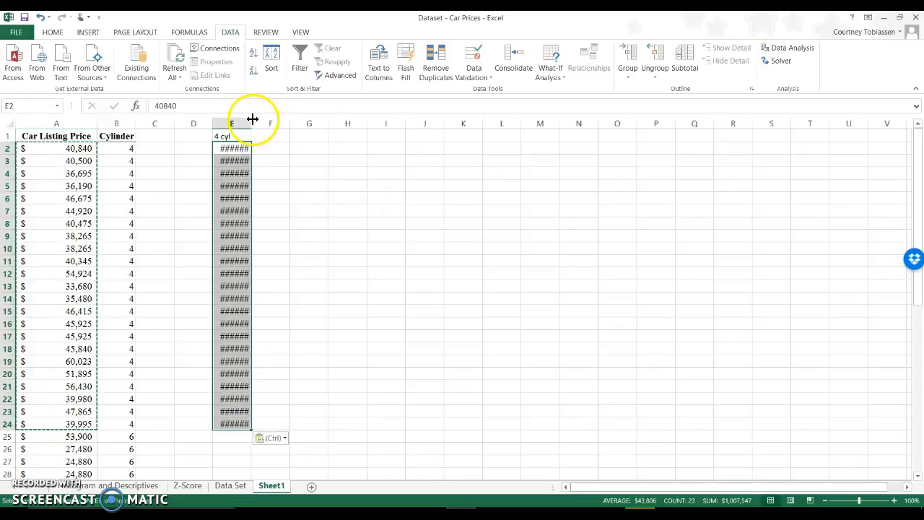
{"action": "double_click", "coordinate": [252, 119]}
Step: Enter the headings "6 cyl" in F1 and "8 cyl" in G1
{"action": "left_click", "coordinate": [271, 137]}
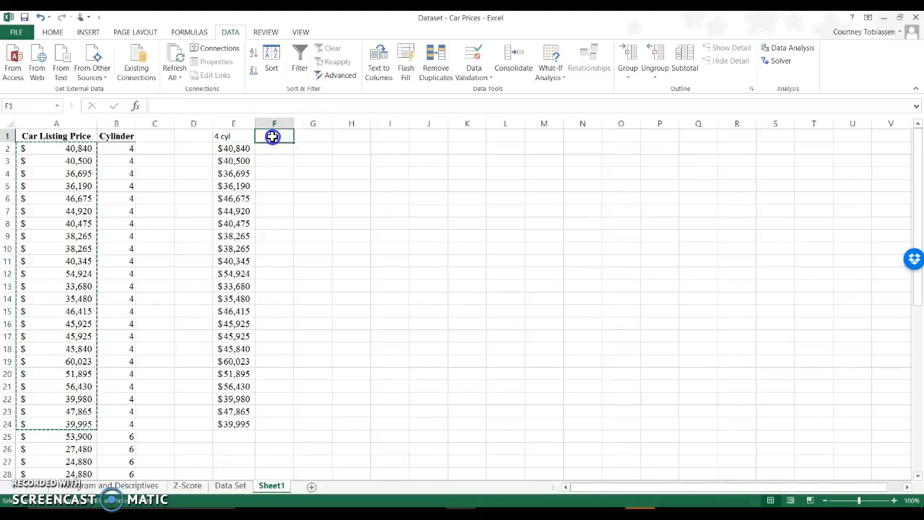
{"action": "type", "text": "6 cyl"}
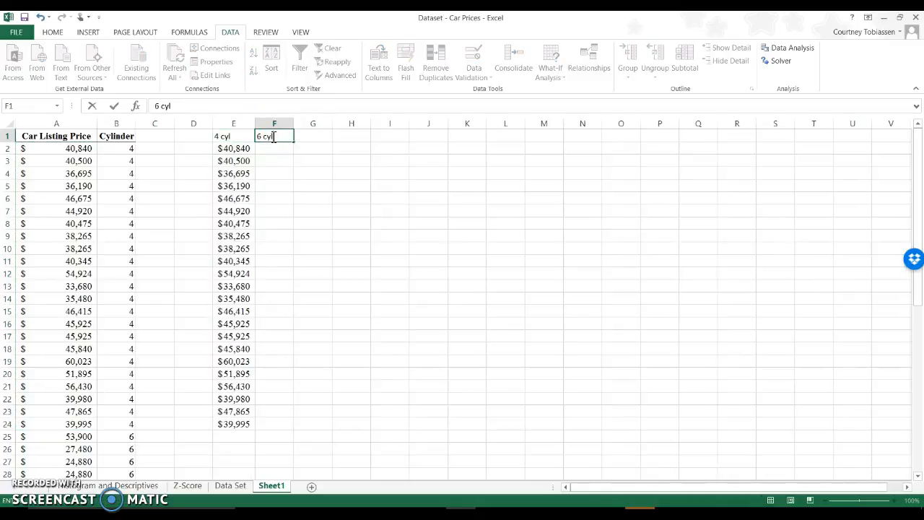
{"action": "key", "text": "Tab"}
{"action": "type", "text": "8"}
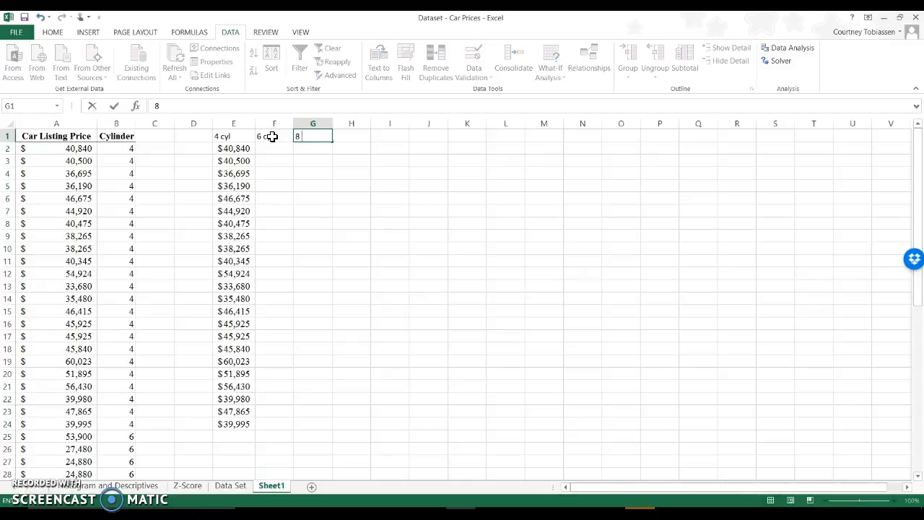
{"action": "type", "text": " cyl"}
{"action": "key", "text": "Return"}
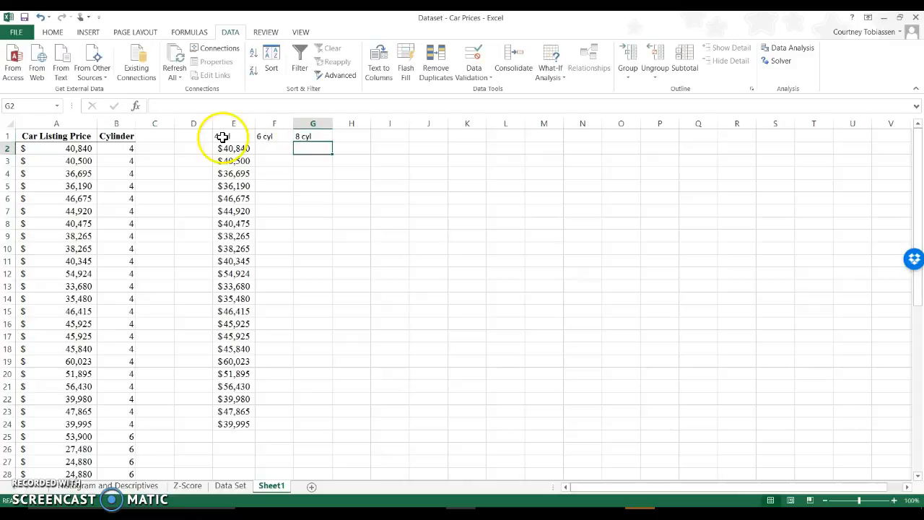
Step: Copy the 6-cylinder prices in A25:A48 to the cells starting at F2 and fit column F's width to them
{"action": "left_click", "coordinate": [66, 424]}
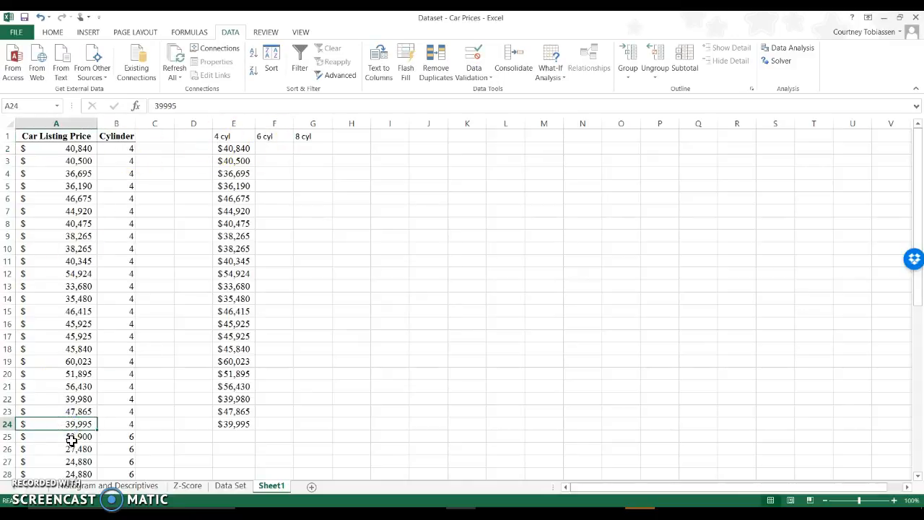
{"action": "left_click_drag", "start_coordinate": [65, 442], "coordinate": [60, 385]}
{"action": "key", "text": "ctrl+c"}
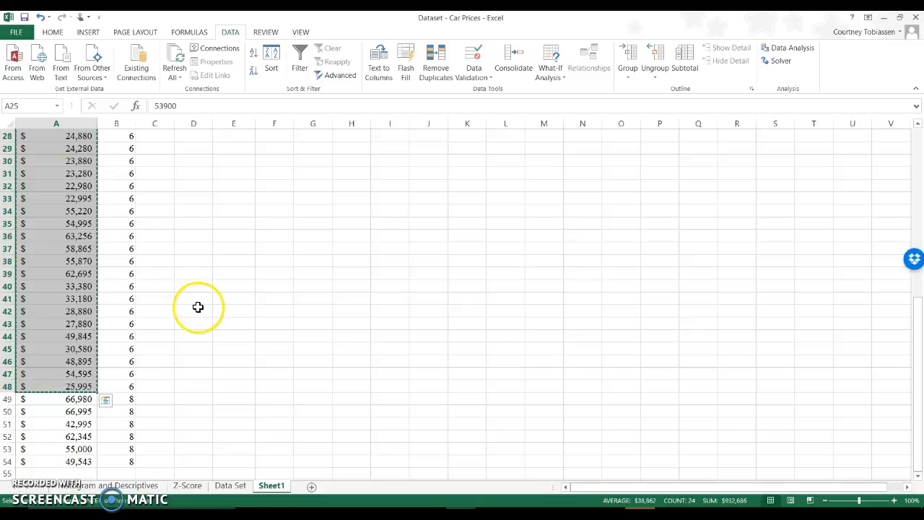
{"action": "scroll", "coordinate": [321, 204], "scroll_direction": "up", "scroll_amount": 7}
{"action": "scroll", "coordinate": [322, 204], "scroll_direction": "up", "scroll_amount": 2}
{"action": "left_click", "coordinate": [281, 149]}
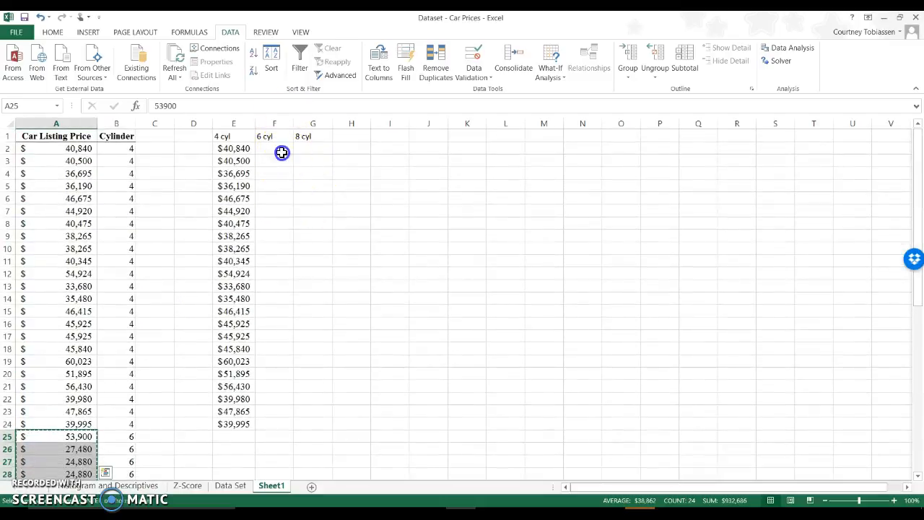
{"action": "key", "text": "ctrl+v"}
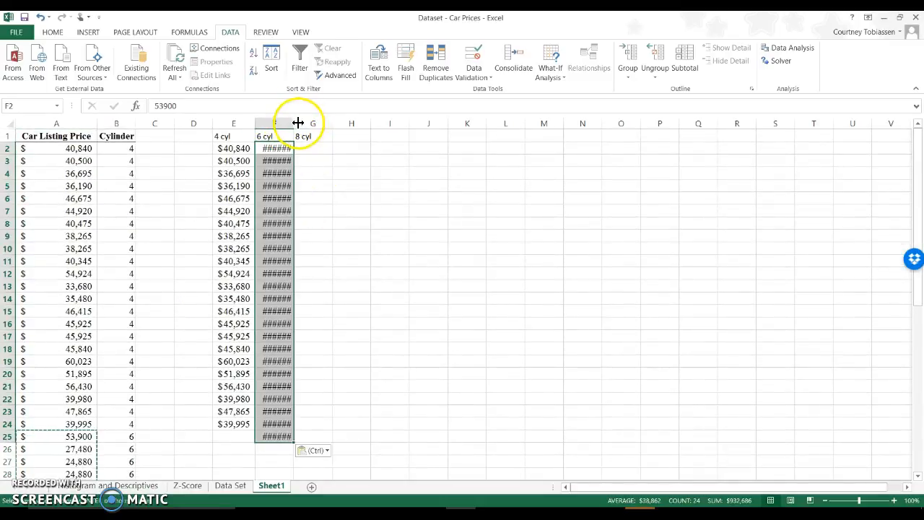
{"action": "double_click", "coordinate": [294, 123]}
Step: Copy the 8-cylinder prices in A49:A54 to the cells starting at G2 and fit column G's width to them
{"action": "left_click", "coordinate": [318, 147]}
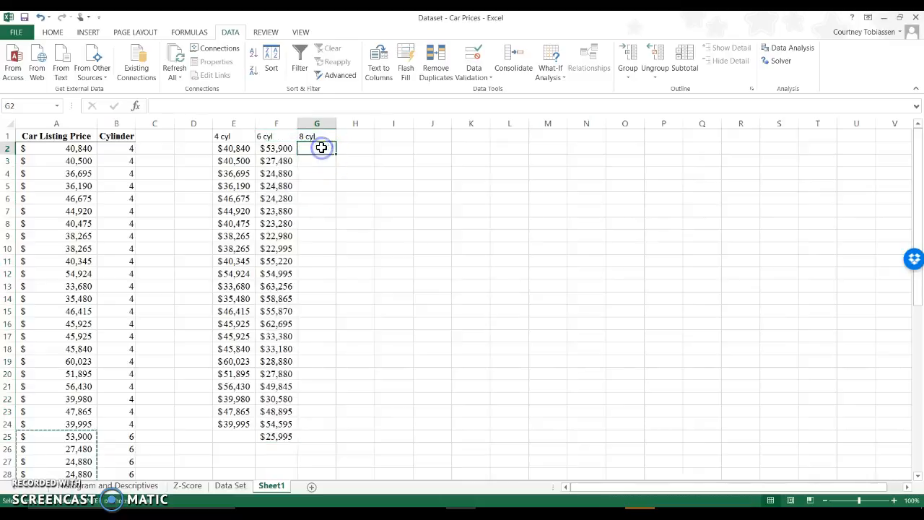
{"action": "scroll", "coordinate": [114, 417], "scroll_direction": "down", "scroll_amount": 10}
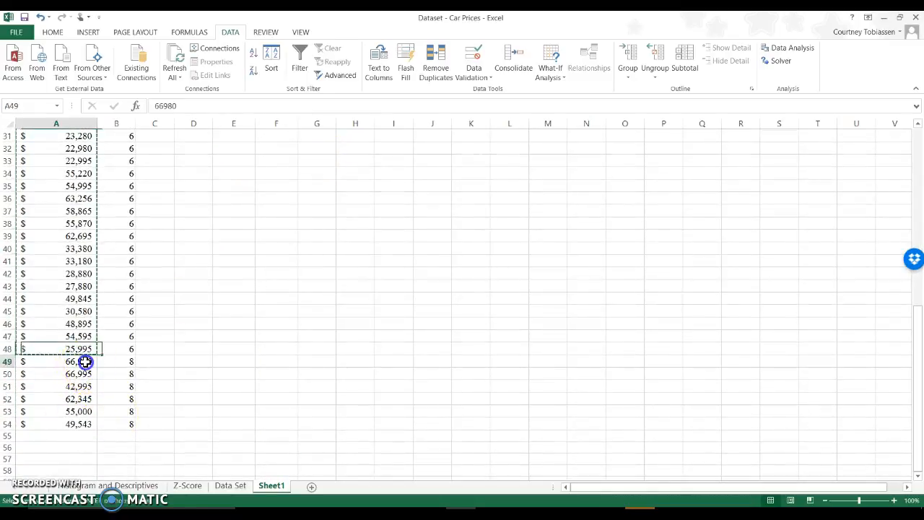
{"action": "left_click_drag", "start_coordinate": [84, 364], "coordinate": [78, 424]}
{"action": "key", "text": "ctrl+c"}
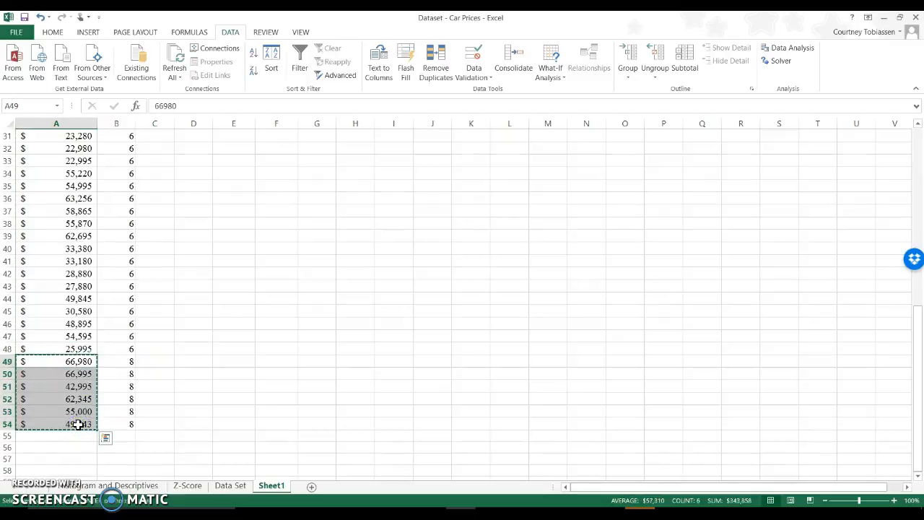
{"action": "scroll", "coordinate": [166, 320], "scroll_direction": "up", "scroll_amount": 10}
{"action": "left_click", "coordinate": [309, 150]}
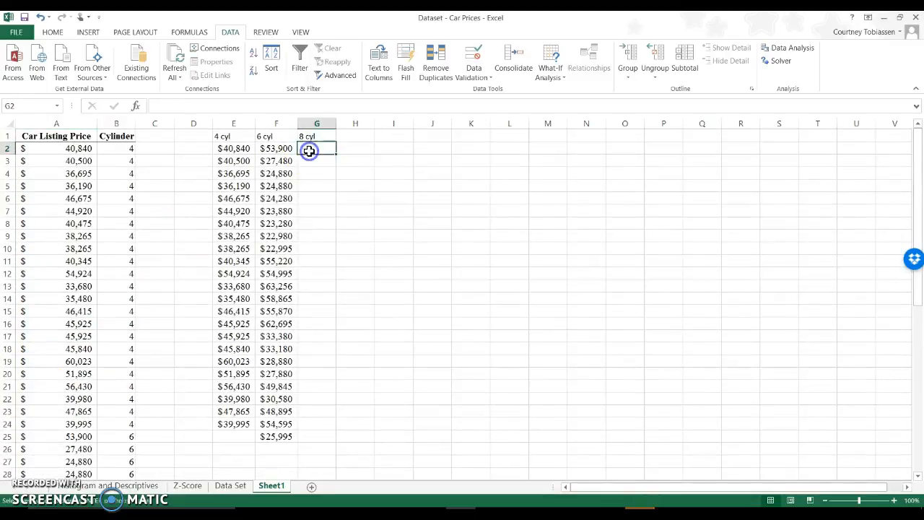
{"action": "key", "text": "ctrl+v"}
{"action": "double_click", "coordinate": [337, 119]}
{"action": "left_click", "coordinate": [383, 188]}
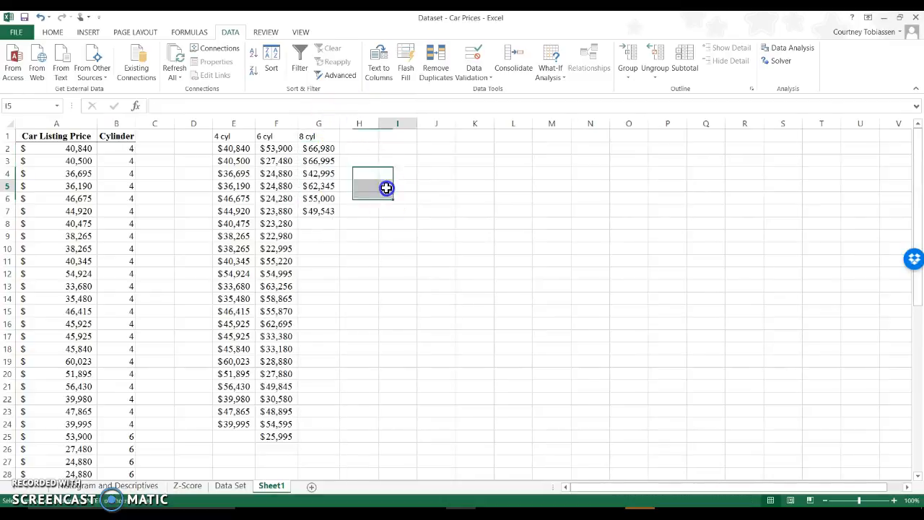
{"action": "left_click", "coordinate": [87, 147]}
{"action": "left_click_drag", "start_coordinate": [235, 148], "coordinate": [224, 424]}
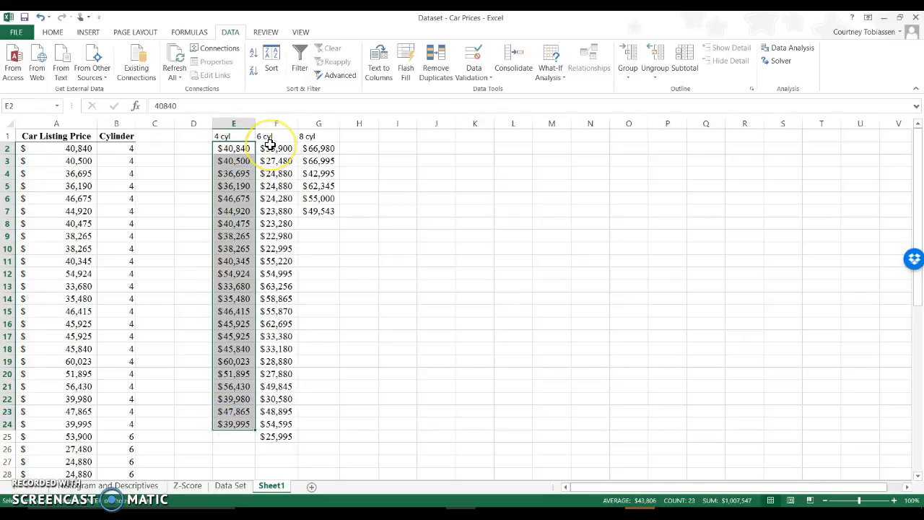
{"action": "left_click_drag", "start_coordinate": [272, 148], "coordinate": [262, 434]}
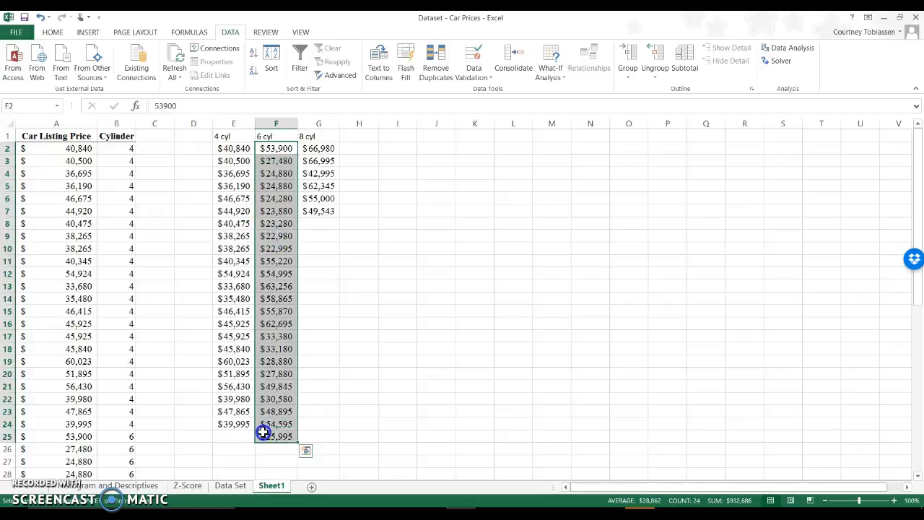
{"action": "left_click_drag", "start_coordinate": [325, 149], "coordinate": [328, 196]}
{"action": "left_click", "coordinate": [372, 158]}
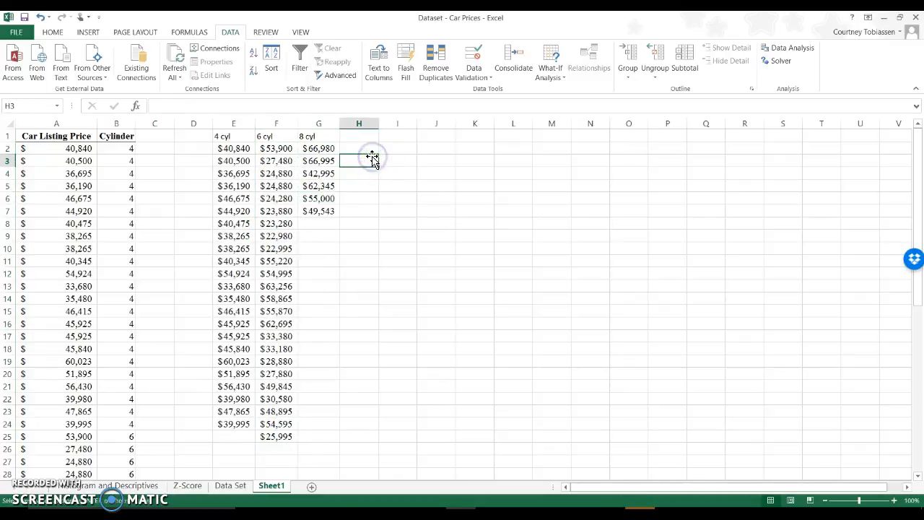
{"action": "left_click", "coordinate": [398, 172]}
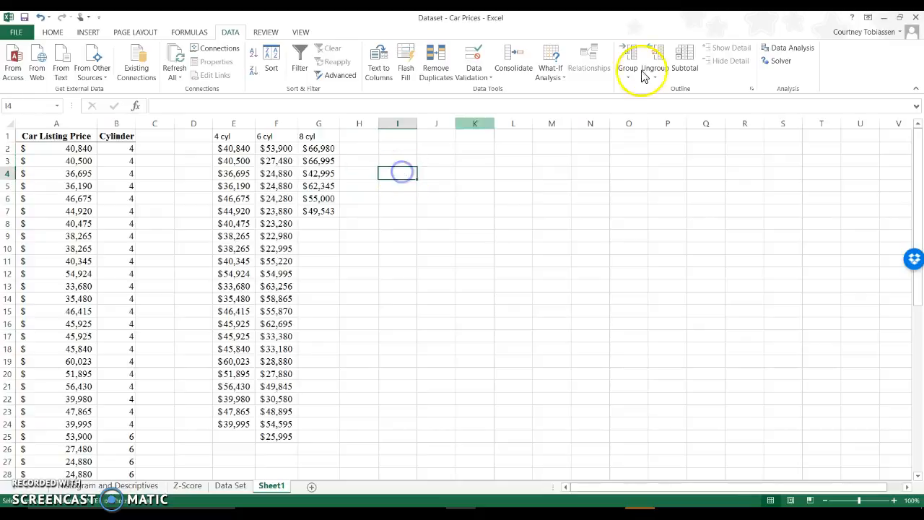
Step: Run a single-factor ANOVA on E1:G25, grouped by columns with labels in the first row and alpha 0.05, output to a new worksheet
{"action": "left_click", "coordinate": [792, 49]}
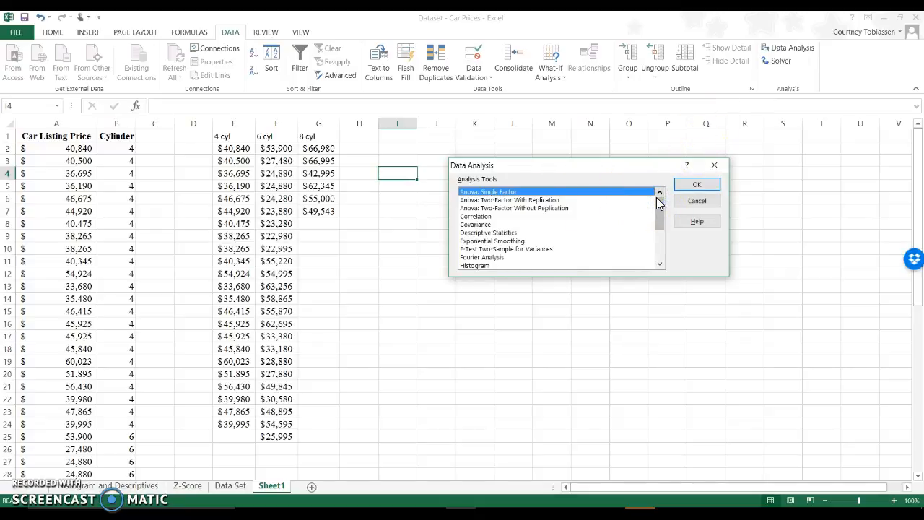
{"action": "left_click", "coordinate": [697, 184]}
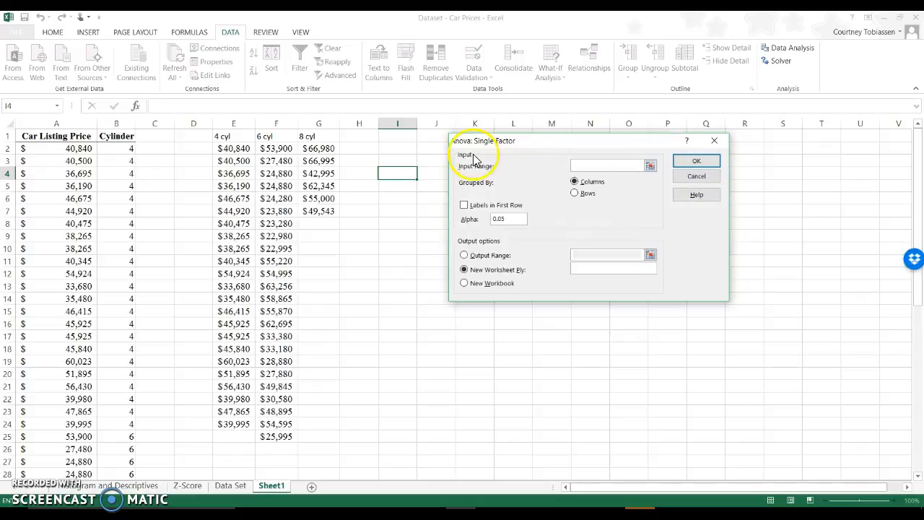
{"action": "left_click_drag", "start_coordinate": [218, 137], "coordinate": [311, 434]}
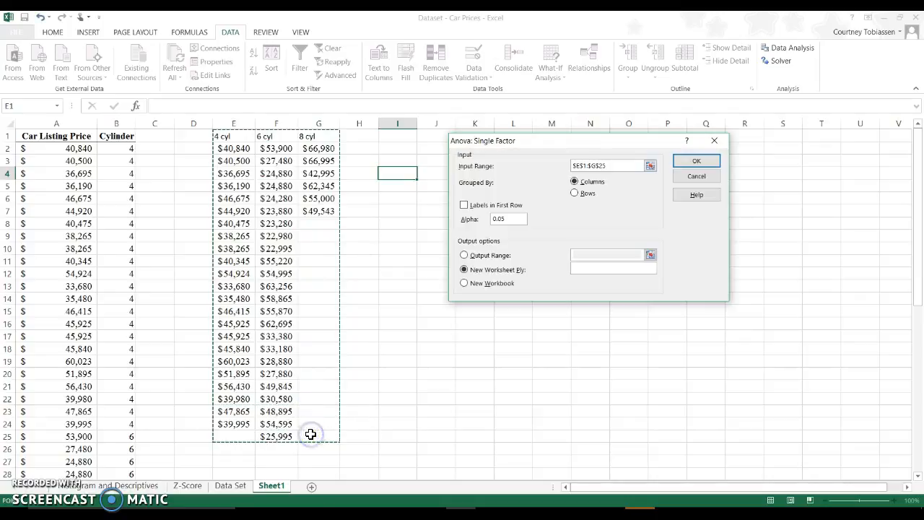
{"action": "left_click", "coordinate": [486, 206]}
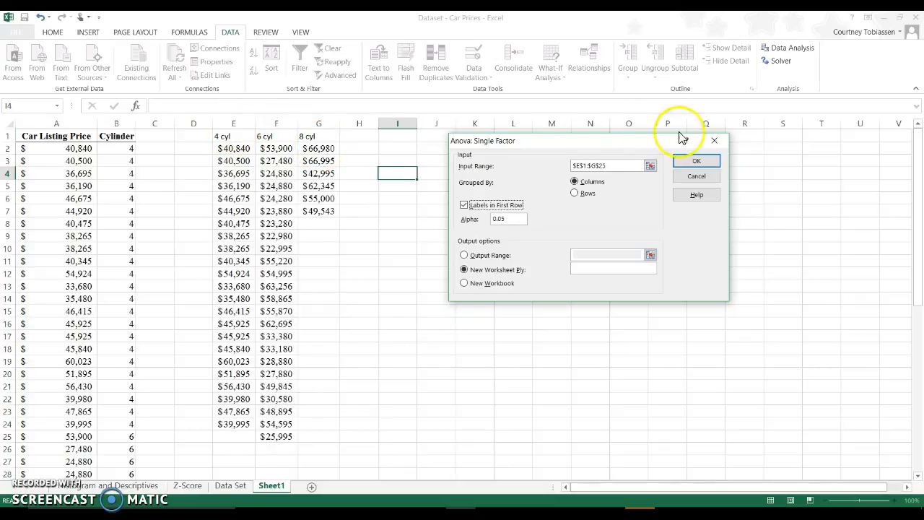
{"action": "left_click", "coordinate": [694, 163]}
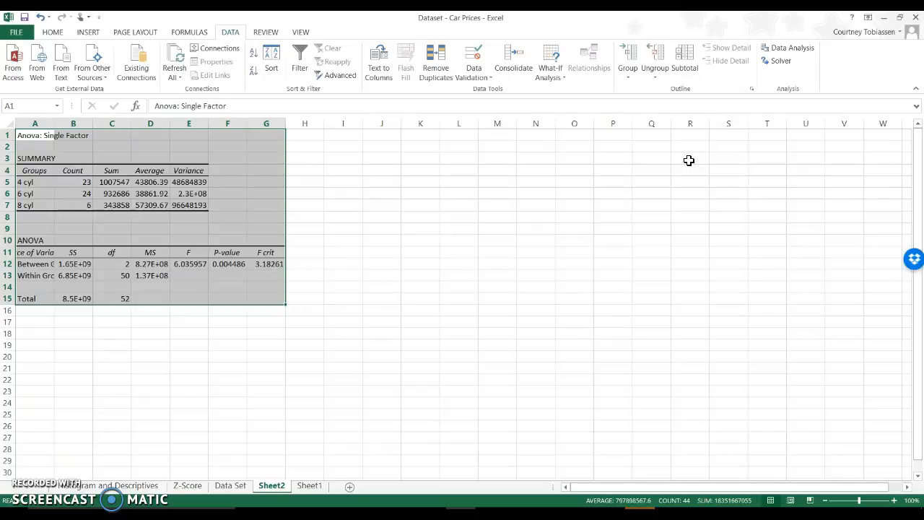
Step: Widen column A of the ANOVA output so the source-of-variation labels fit
{"action": "left_click", "coordinate": [160, 332]}
{"action": "left_click_drag", "start_coordinate": [55, 124], "coordinate": [127, 137]}
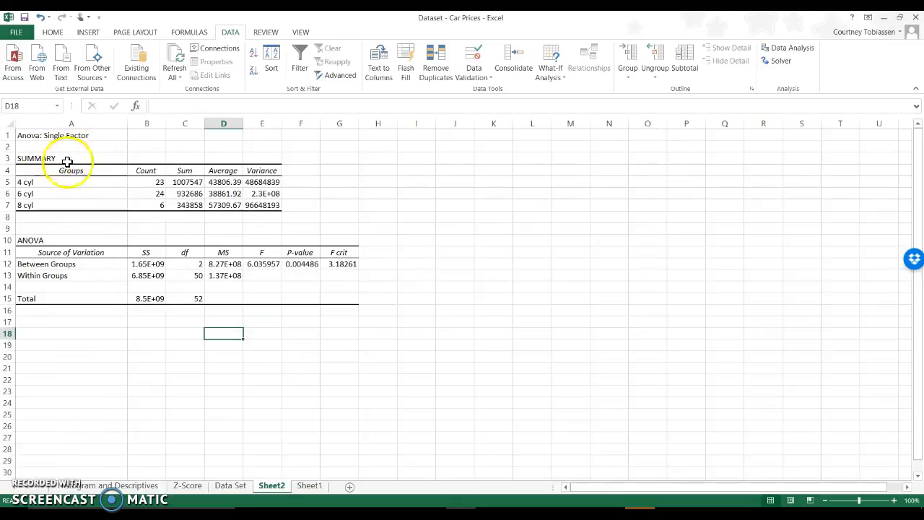
{"action": "left_click", "coordinate": [154, 182]}
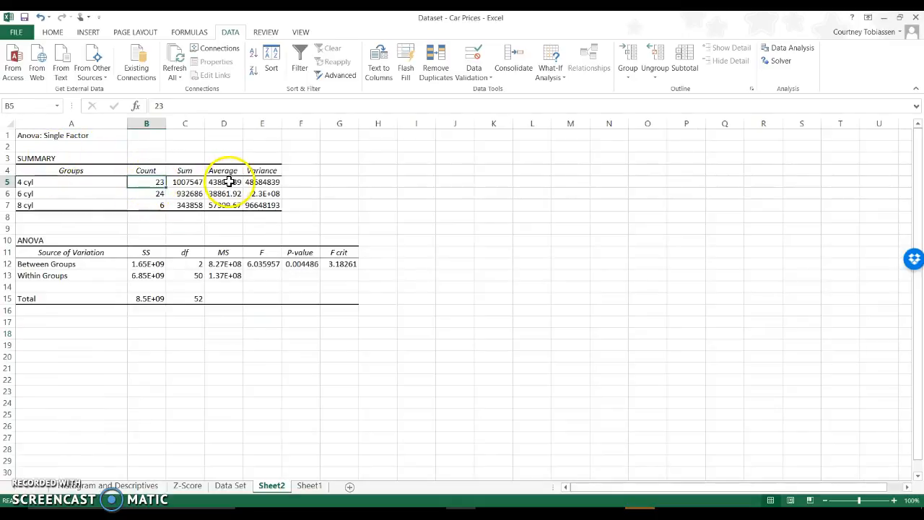
Step: Widen column D of the ANOVA output so the group averages fit, and check the averages and the F statistic
{"action": "left_click_drag", "start_coordinate": [243, 121], "coordinate": [254, 123]}
{"action": "left_click_drag", "start_coordinate": [240, 182], "coordinate": [240, 203]}
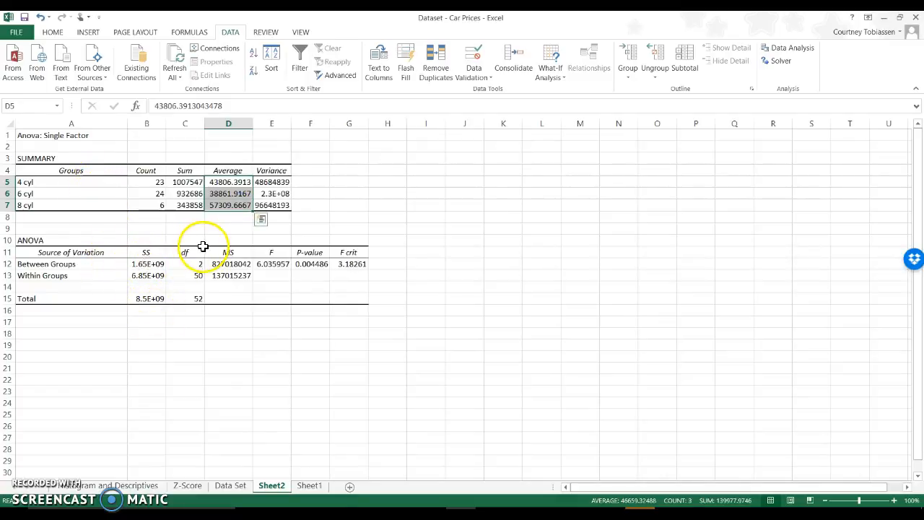
{"action": "left_click", "coordinate": [269, 264]}
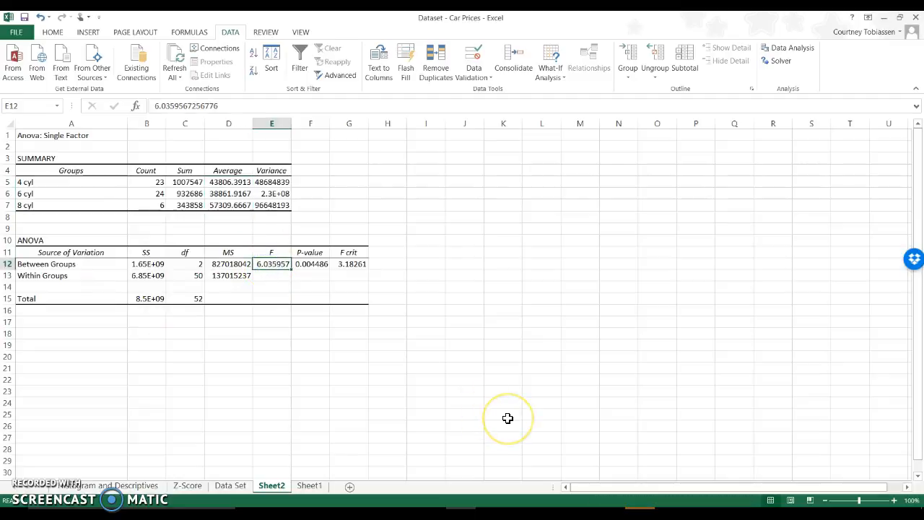
Step: Fill the P-value heading and its value in F11:F12 with yellow
{"action": "left_click_drag", "start_coordinate": [315, 252], "coordinate": [323, 265]}
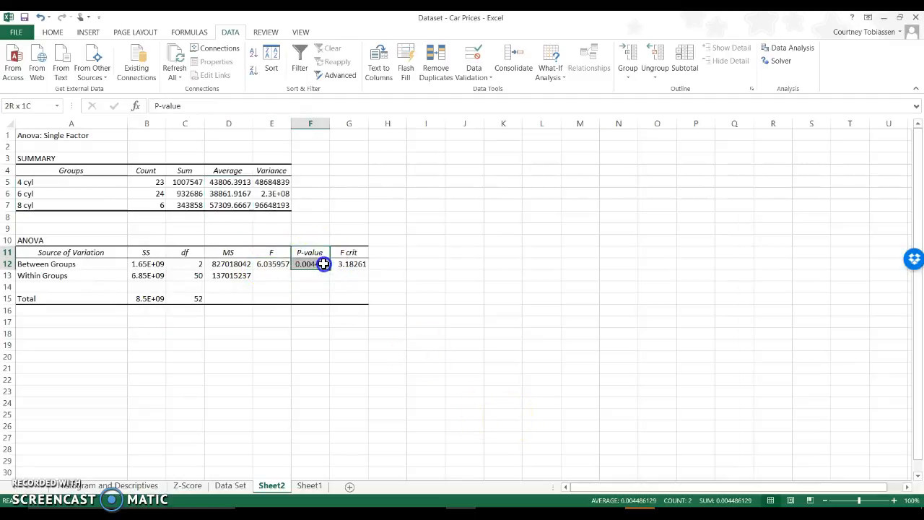
{"action": "left_click", "coordinate": [49, 33]}
{"action": "left_click", "coordinate": [170, 70]}
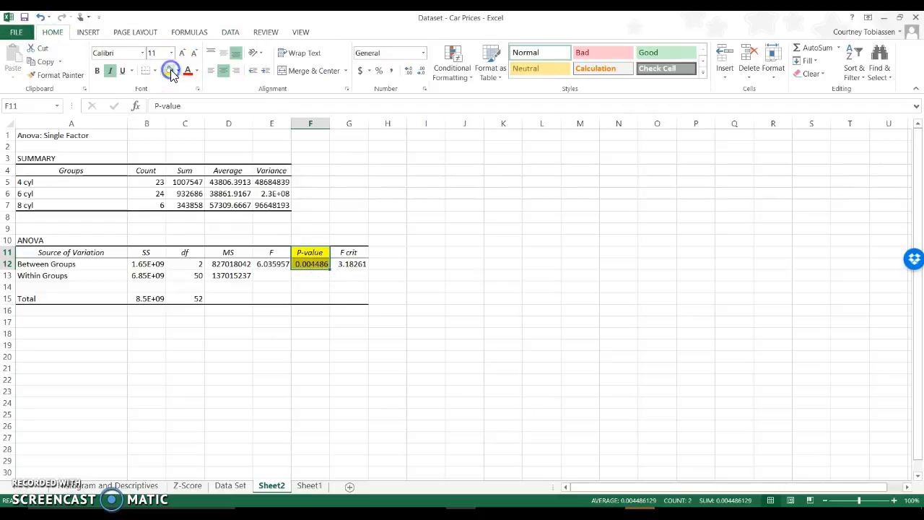
Step: Enter the note "IS sig difference between groups" in G9 and apply the Good cell style to it
{"action": "left_click", "coordinate": [364, 231]}
{"action": "type", "text": "IS sig difference between groups"}
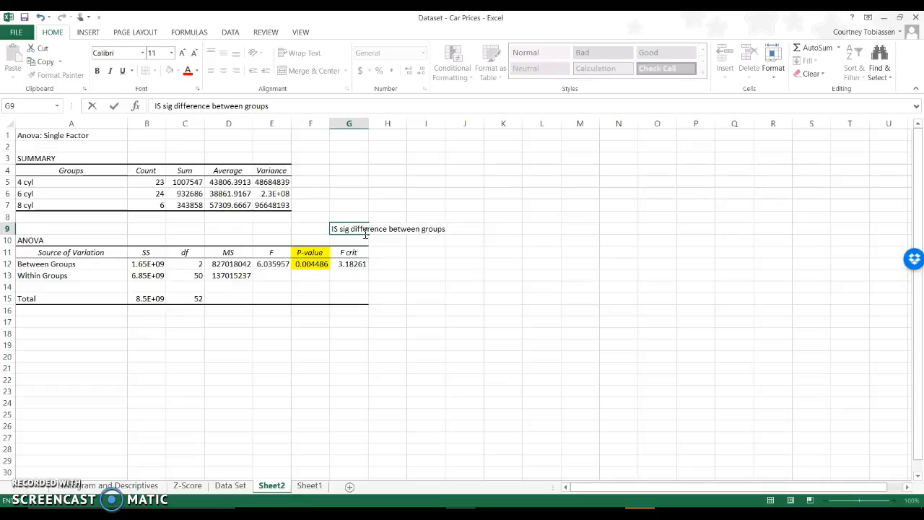
{"action": "key", "text": "Return"}
{"action": "left_click", "coordinate": [351, 228]}
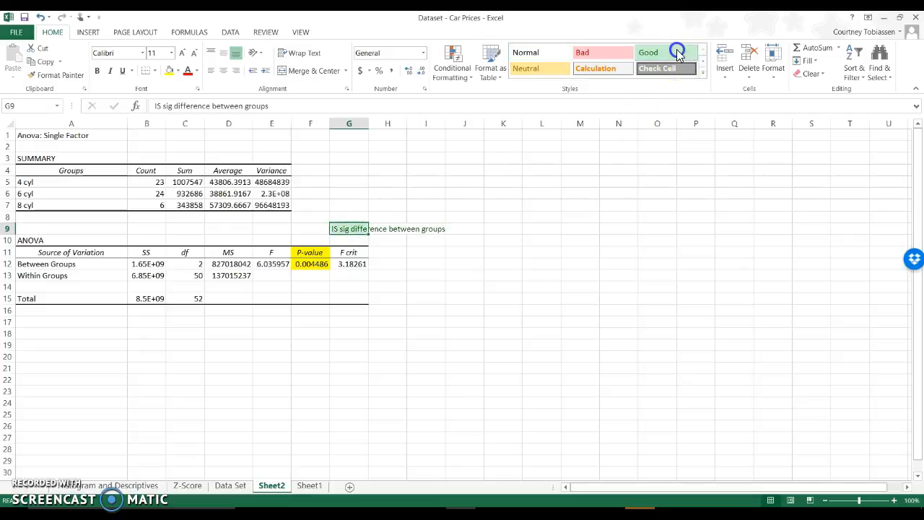
{"action": "left_click", "coordinate": [677, 51]}
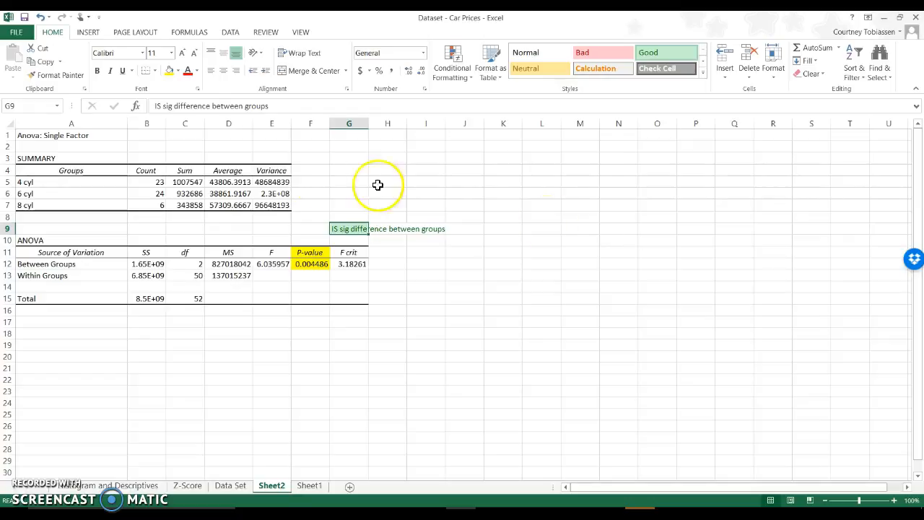
Step: Apply the Good cell style to the three group averages in D5:D7
{"action": "left_click", "coordinate": [229, 181]}
{"action": "left_click_drag", "start_coordinate": [229, 187], "coordinate": [230, 204]}
{"action": "left_click", "coordinate": [659, 58]}
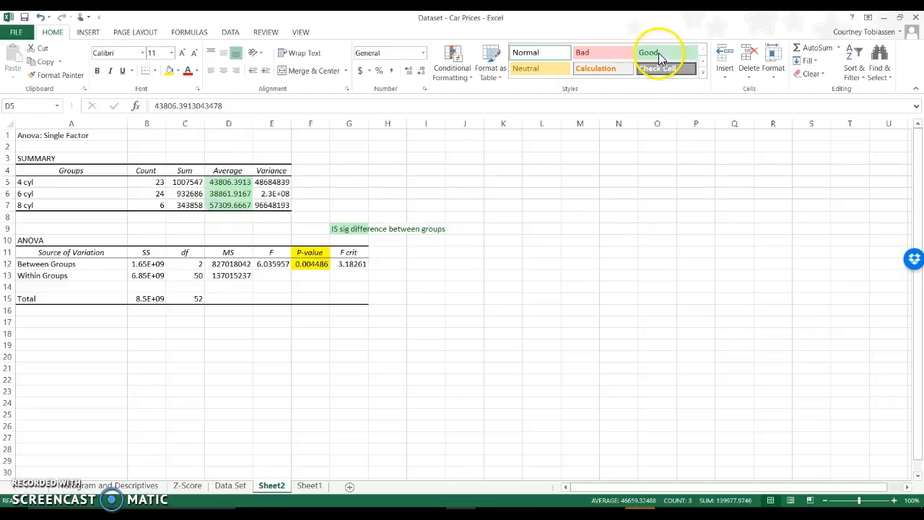
{"action": "left_click", "coordinate": [601, 160]}
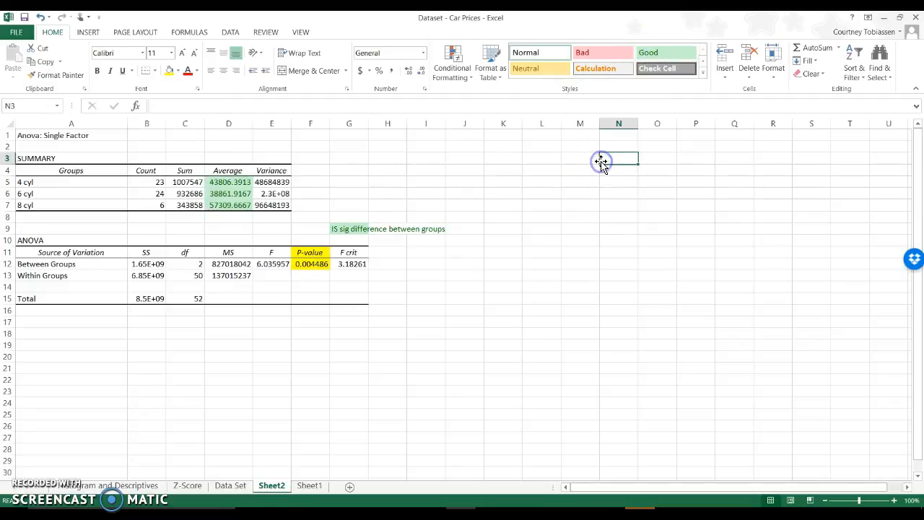
Step: Compare the 4, 6 and 8-cylinder average prices in D5:D7 of the summary table
{"action": "left_click", "coordinate": [236, 209]}
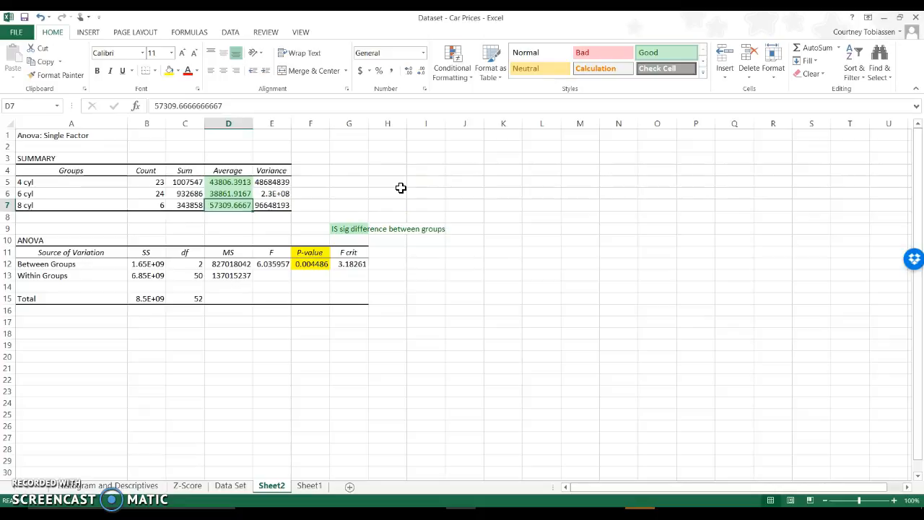
{"action": "left_click", "coordinate": [225, 183]}
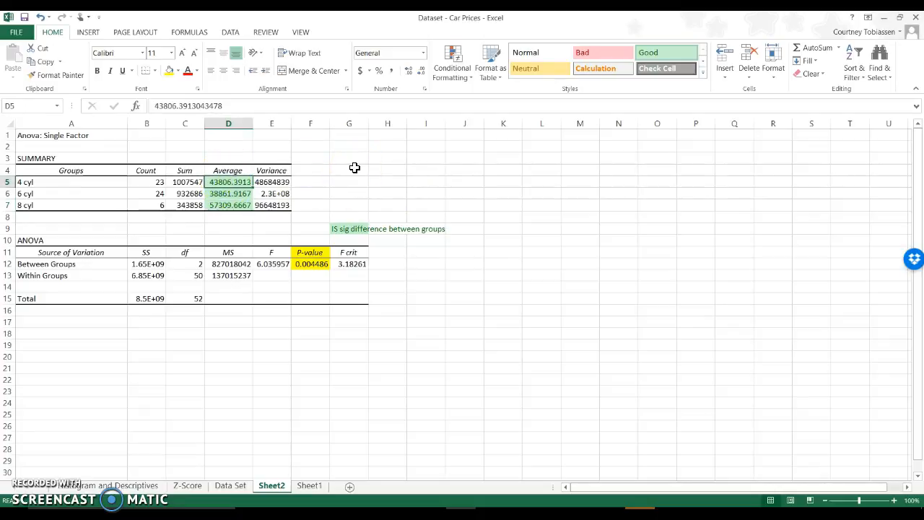
{"action": "key", "text": "Down"}
{"action": "key", "text": "Up"}
{"action": "key", "text": "Down"}
{"action": "key", "text": "Up"}
{"action": "key", "text": "Down"}
{"action": "key", "text": "Up"}
{"action": "key", "text": "Down"}
{"action": "key", "text": "Up"}
{"action": "key", "text": "Down"}
{"action": "key", "text": "Up"}
{"action": "key", "text": "Down"}
{"action": "key", "text": "Down"}
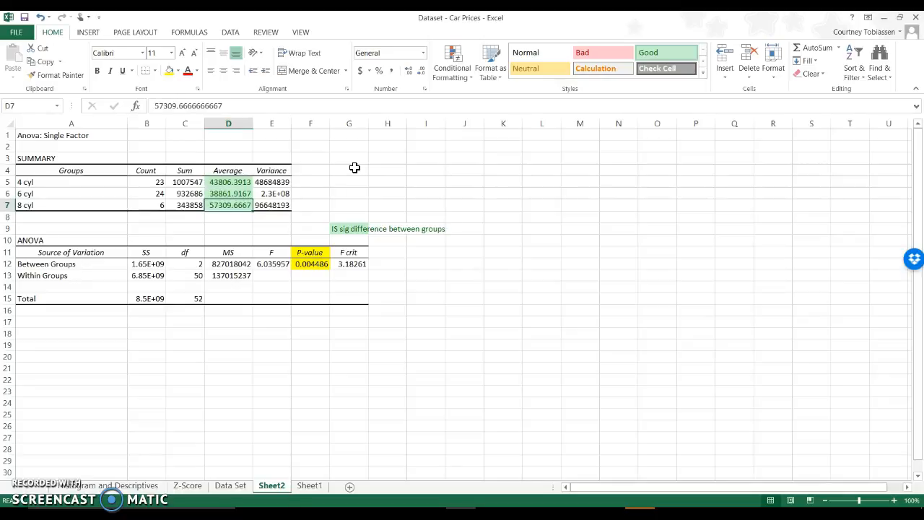
Step: Go back to Sheet1 and review the 4-cylinder and 6-cylinder price columns in E and F
{"action": "left_click", "coordinate": [309, 485]}
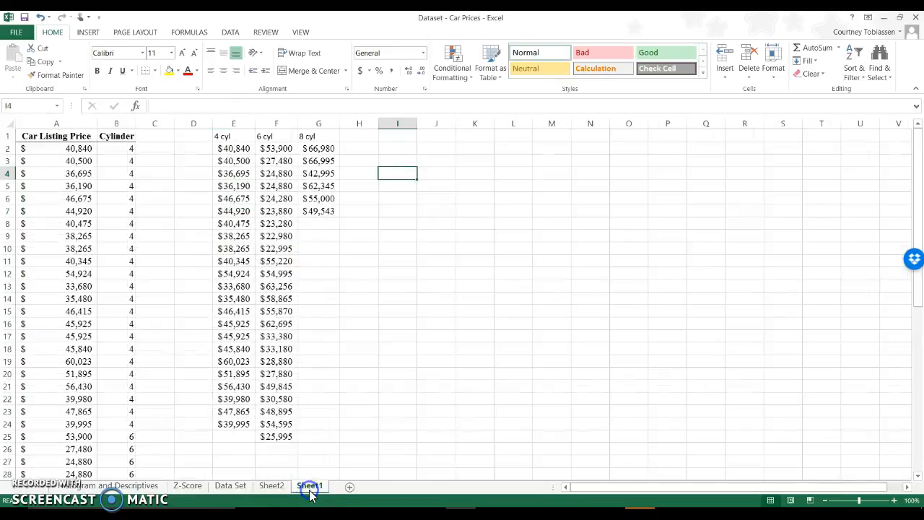
{"action": "left_click_drag", "start_coordinate": [234, 146], "coordinate": [259, 428]}
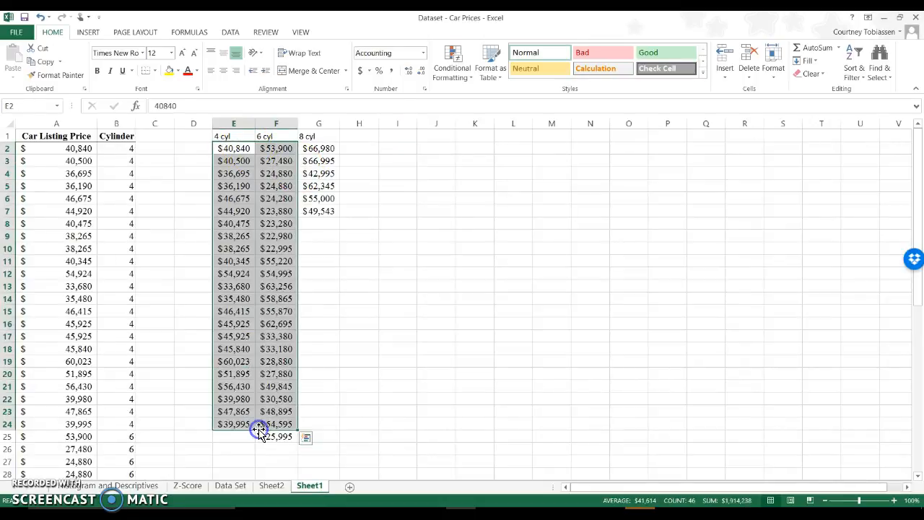
{"action": "left_click", "coordinate": [364, 386]}
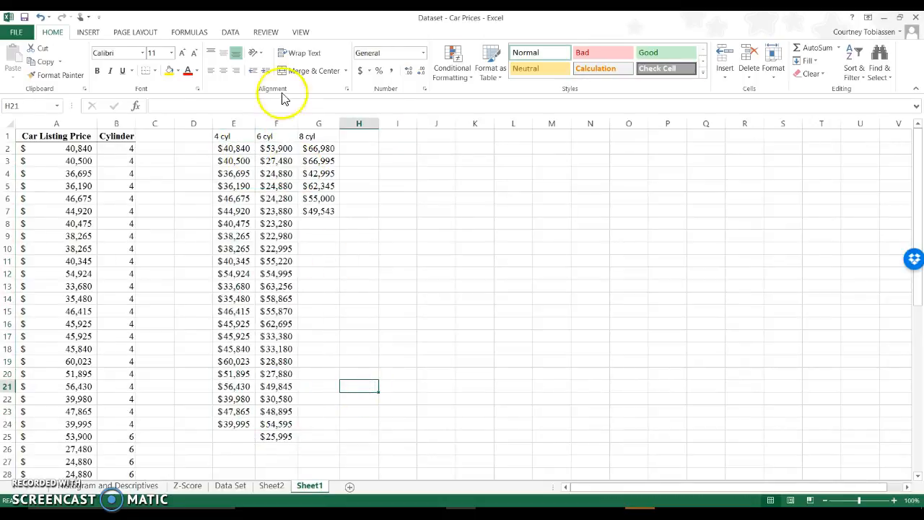